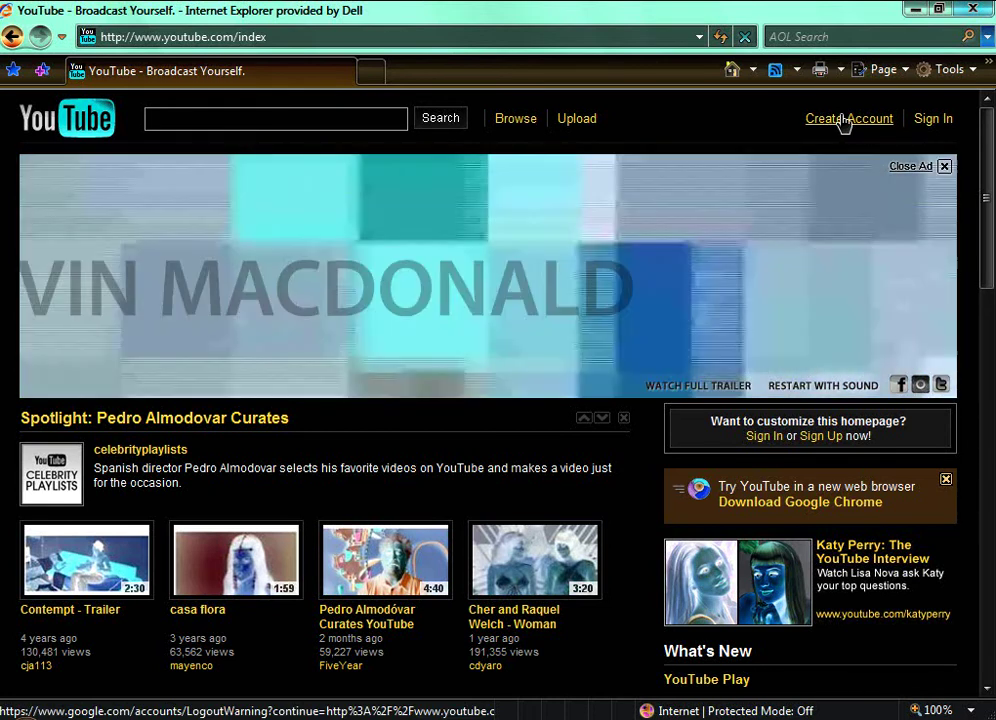
Step: Enter a username for the new account, check its availability, and take the first suggested alternative
{"action": "left_click", "coordinate": [845, 120]}
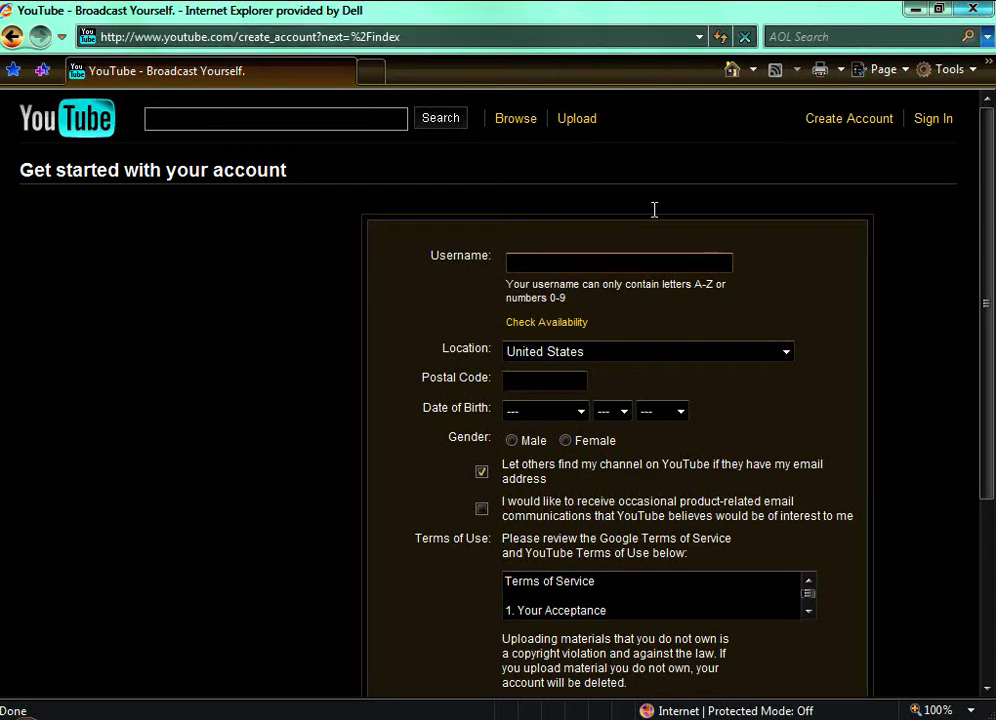
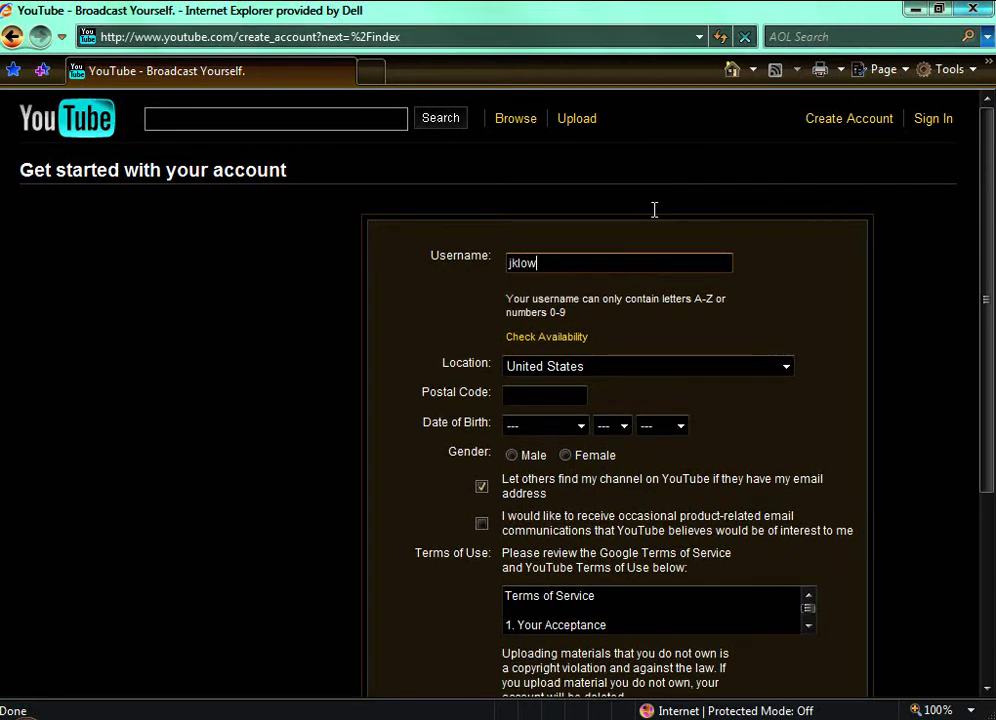
{"action": "key", "text": "Tab"}
{"action": "key", "text": "Return"}
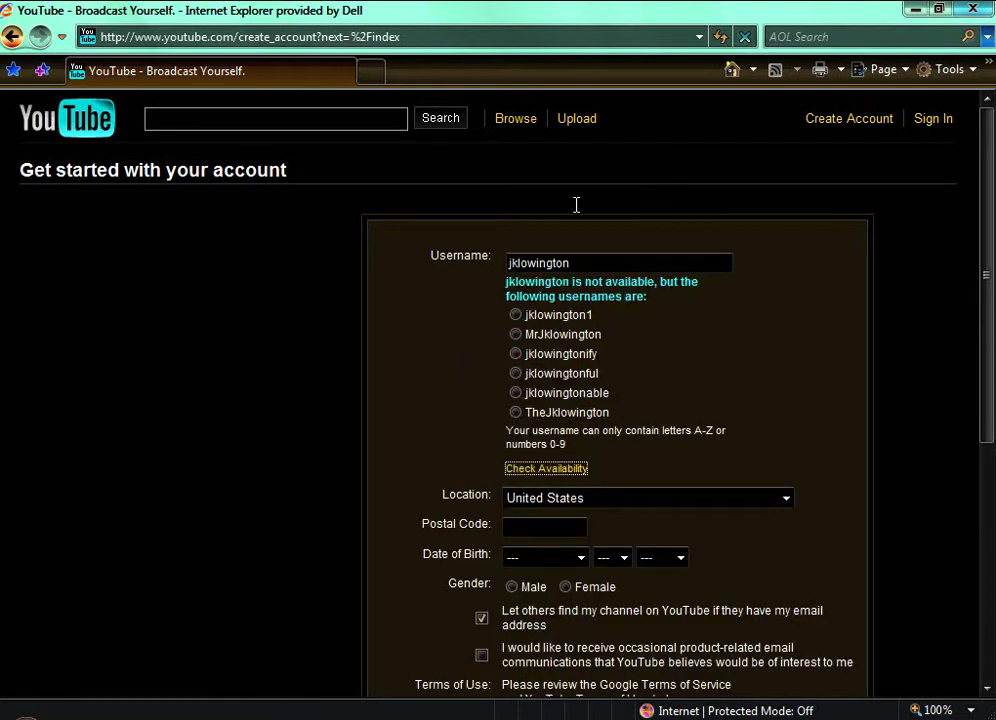
{"action": "left_click", "coordinate": [515, 314]}
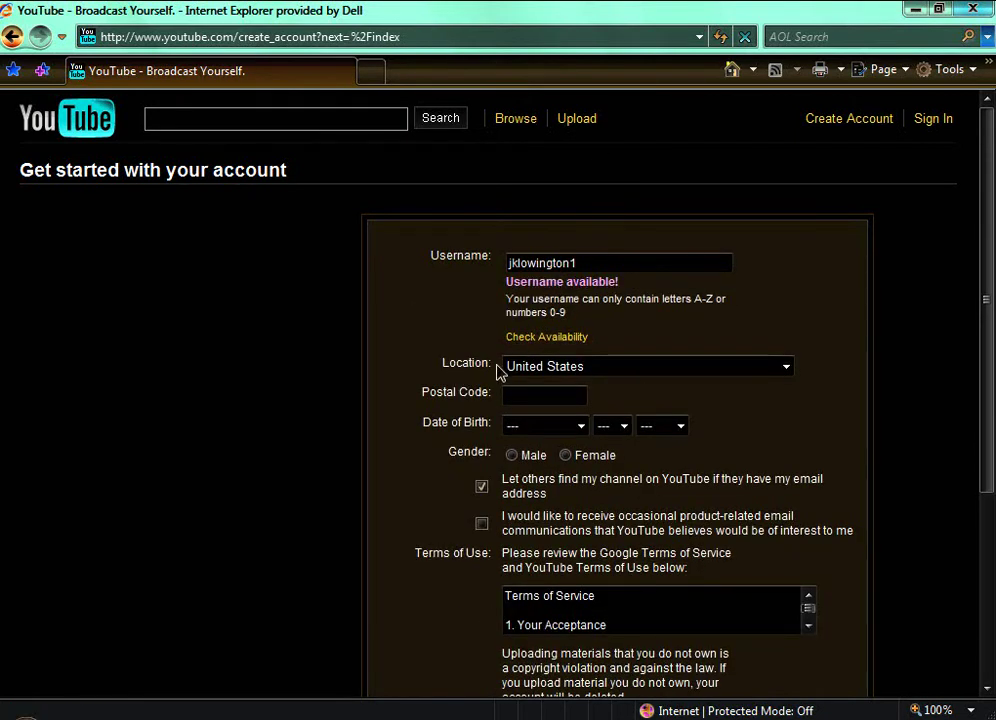
Step: Fill in the postal code on the sign-up form, correcting a mistyped entry
{"action": "left_click", "coordinate": [563, 394]}
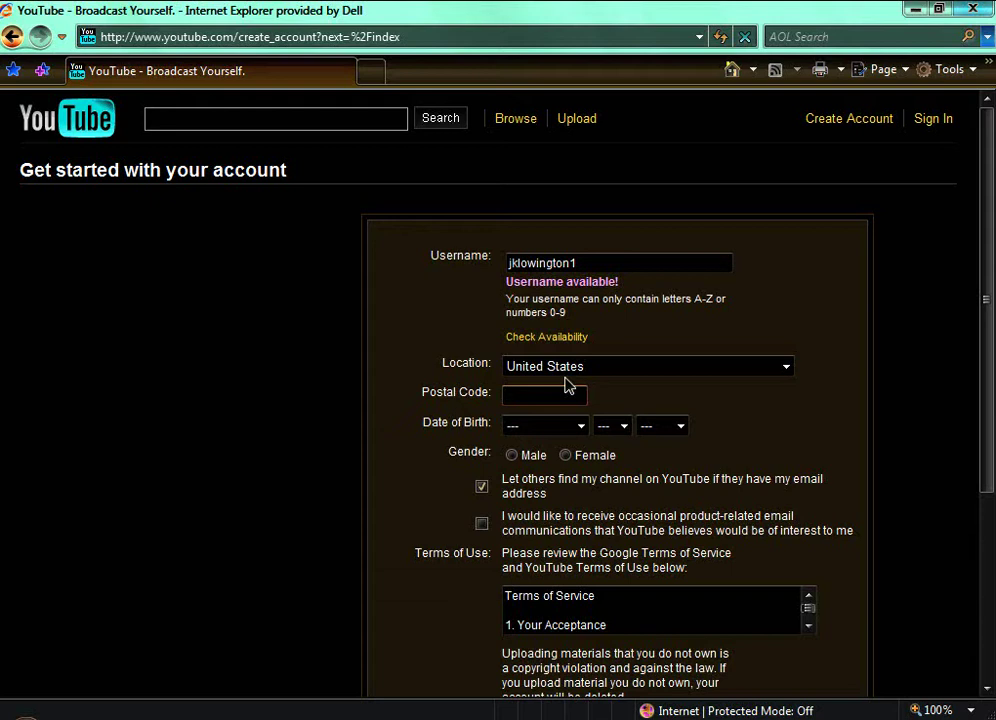
{"action": "type", "text": "0374"}
{"action": "key", "text": "BackSpace"}
{"action": "key", "text": "BackSpace"}
{"action": "key", "text": "BackSpace"}
{"action": "key", "text": "BackSpace"}
{"action": "key", "text": "BackSpace"}
{"action": "key", "text": "BackSpace"}
{"action": "type", "text": "22748"}
Step: Set the birth date to August 22, 1983, choose Female, and accept the terms
{"action": "left_click", "coordinate": [581, 432]}
{"action": "left_click", "coordinate": [540, 569]}
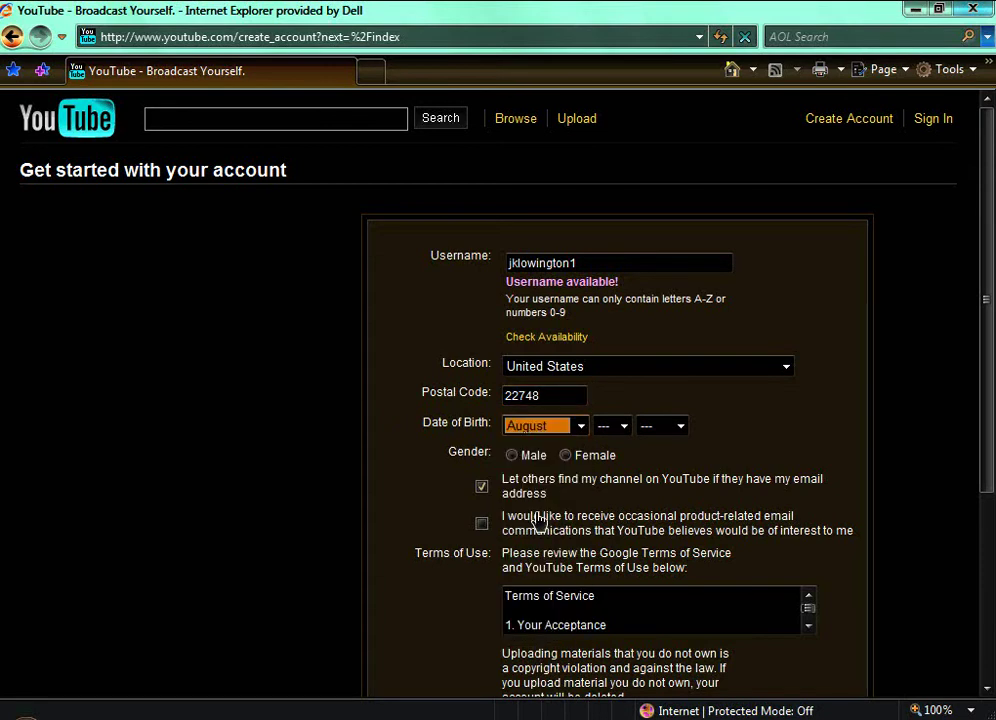
{"action": "left_click", "coordinate": [624, 427]}
{"action": "left_click", "coordinate": [622, 382]}
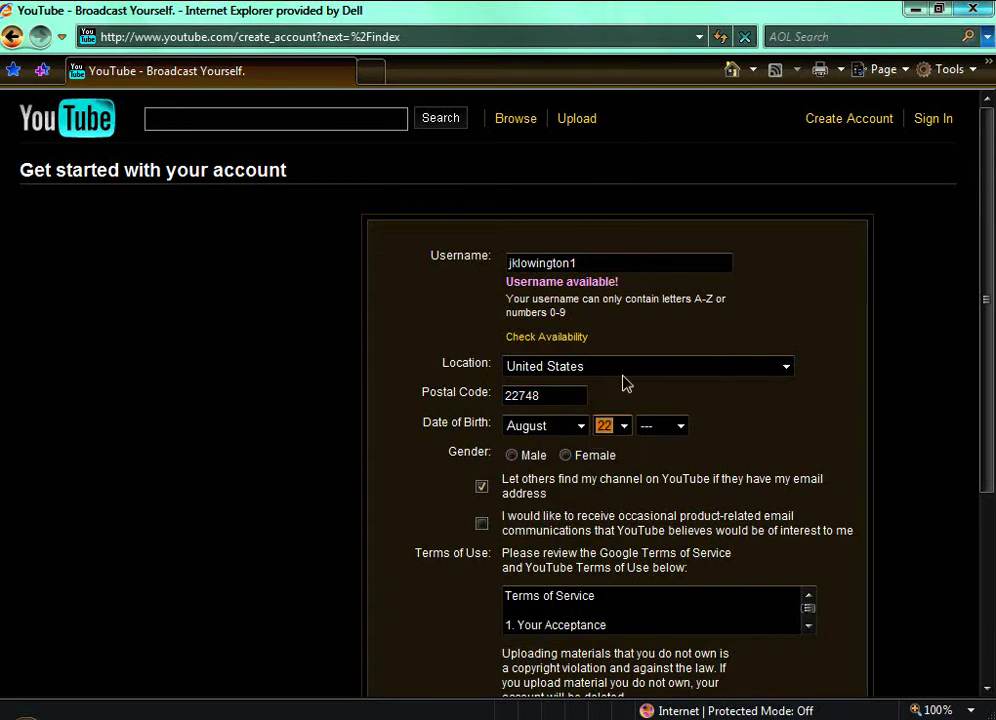
{"action": "left_click", "coordinate": [678, 432]}
{"action": "left_click", "coordinate": [672, 444]}
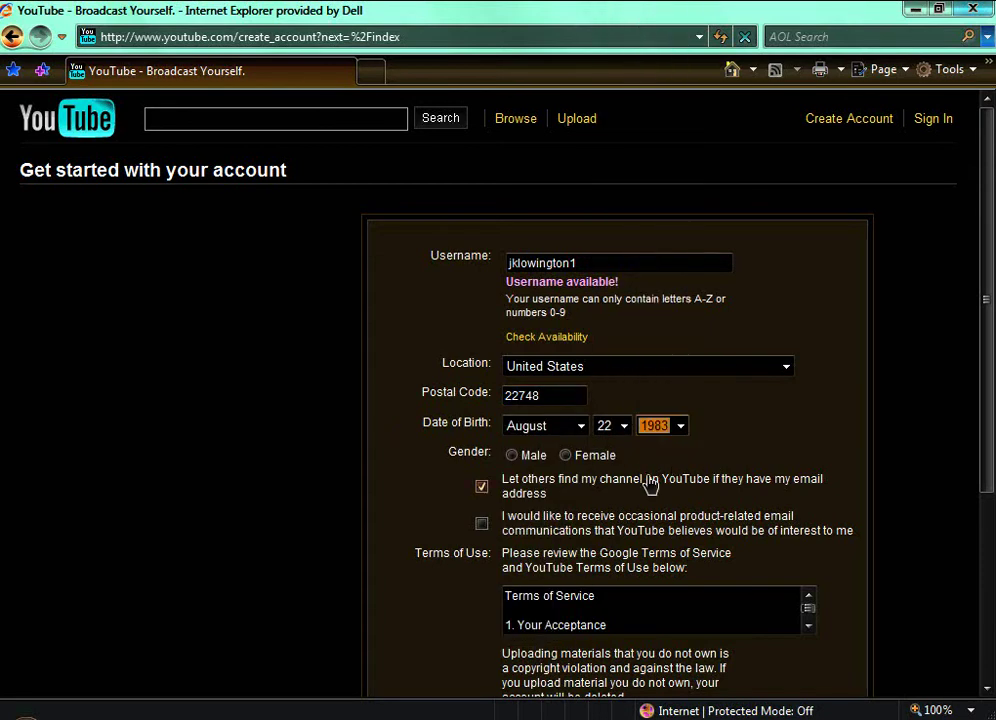
{"action": "left_click", "coordinate": [567, 456]}
{"action": "scroll", "coordinate": [571, 470], "scroll_direction": "down", "scroll_amount": 3}
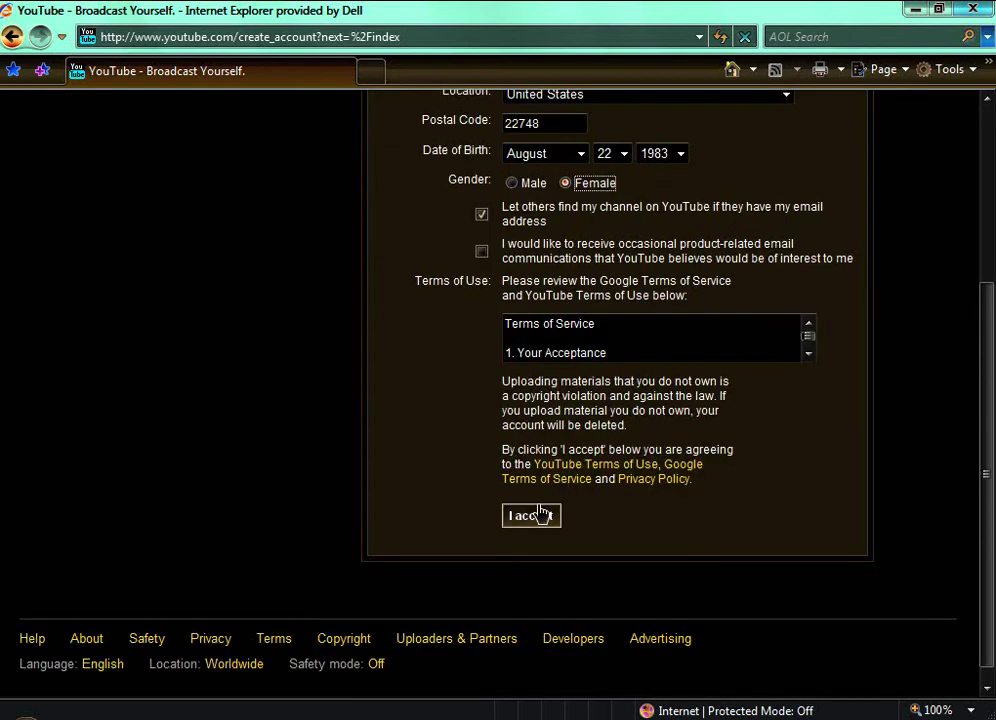
{"action": "left_click", "coordinate": [538, 516]}
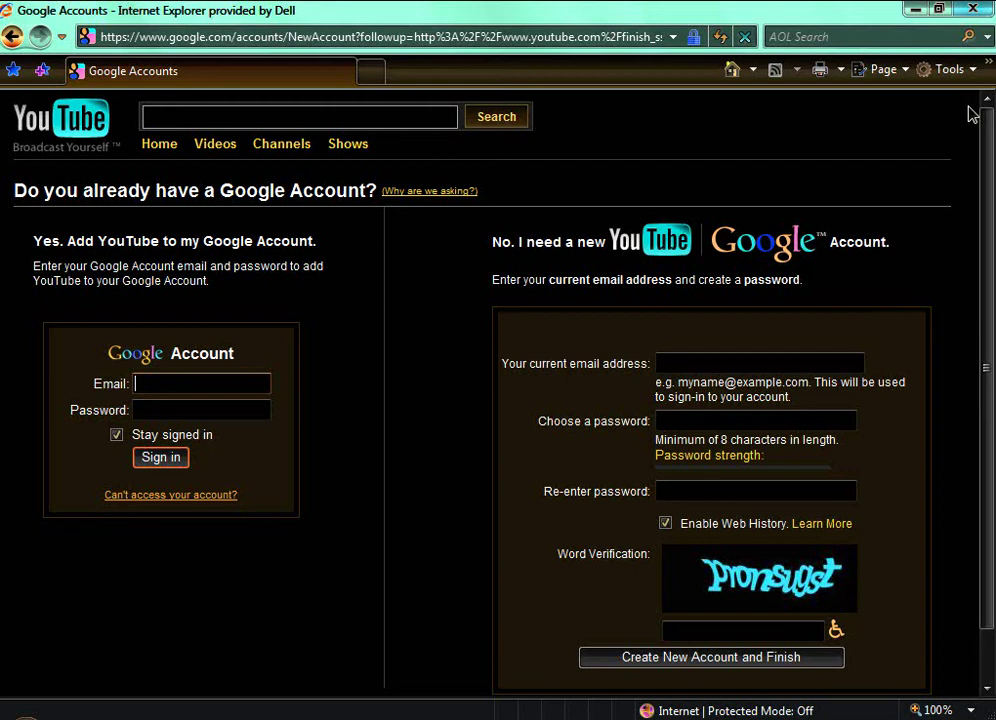
Step: Type the user's current e-mail address into the 'Your current email address' field
{"action": "left_click", "coordinate": [699, 360]}
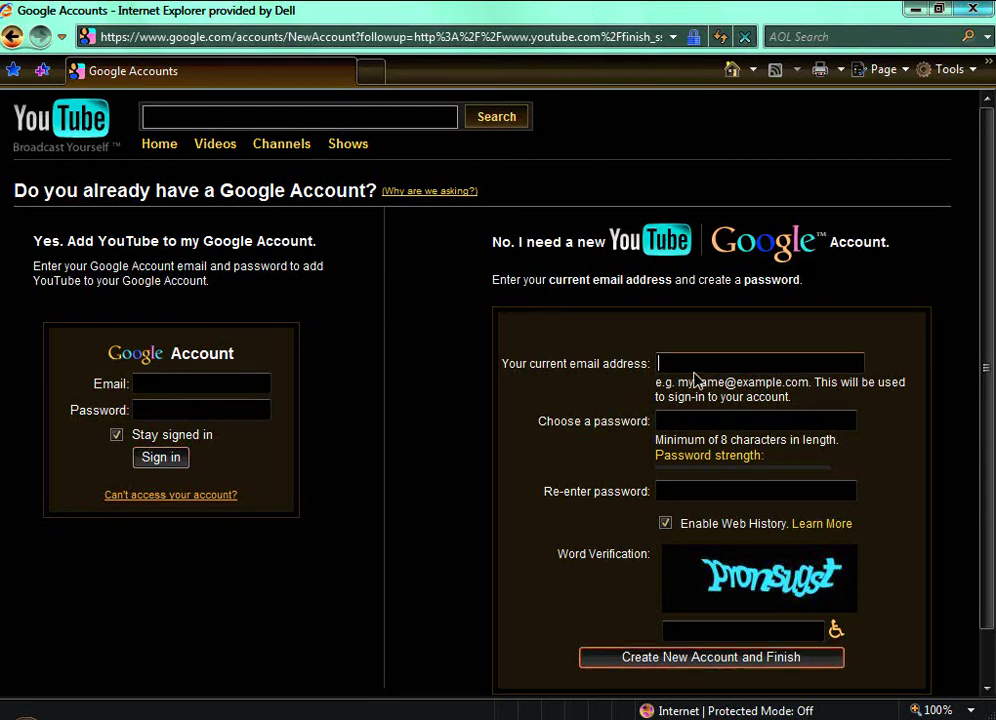
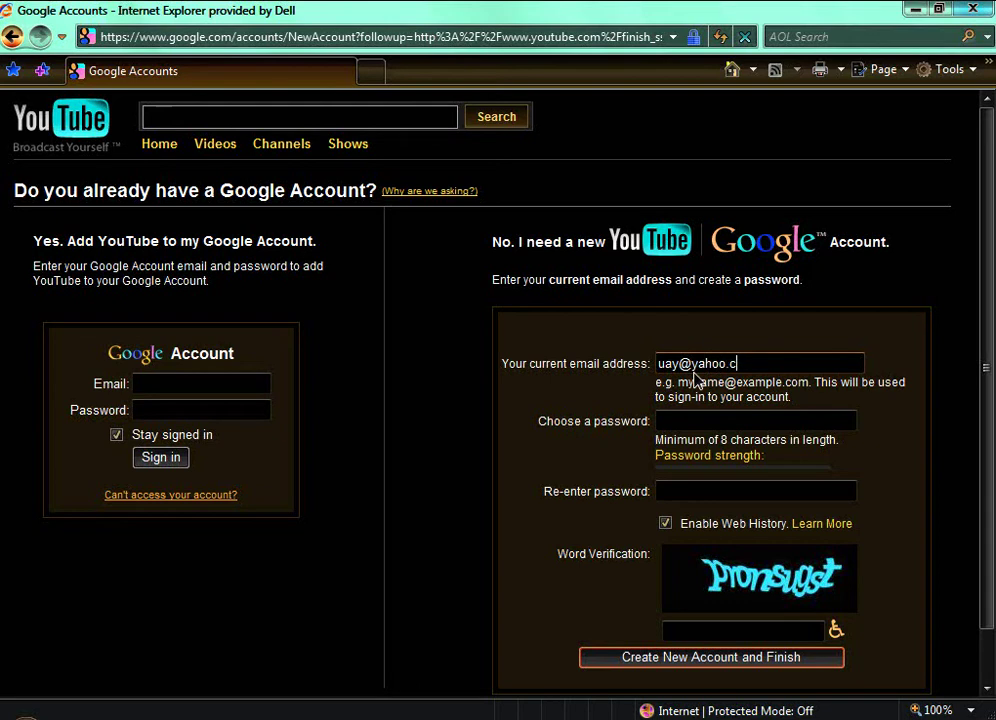
Step: Enter the account password, re-enter it to confirm, and type the word verification text
{"action": "left_click", "coordinate": [664, 420]}
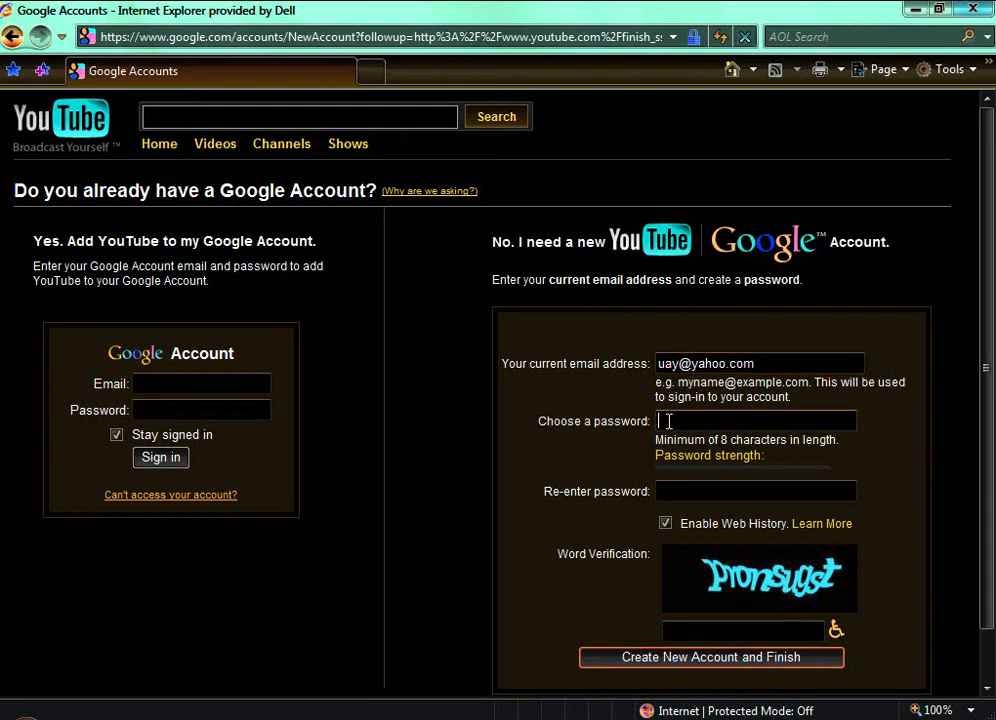
{"action": "type", "text": "•••••"}
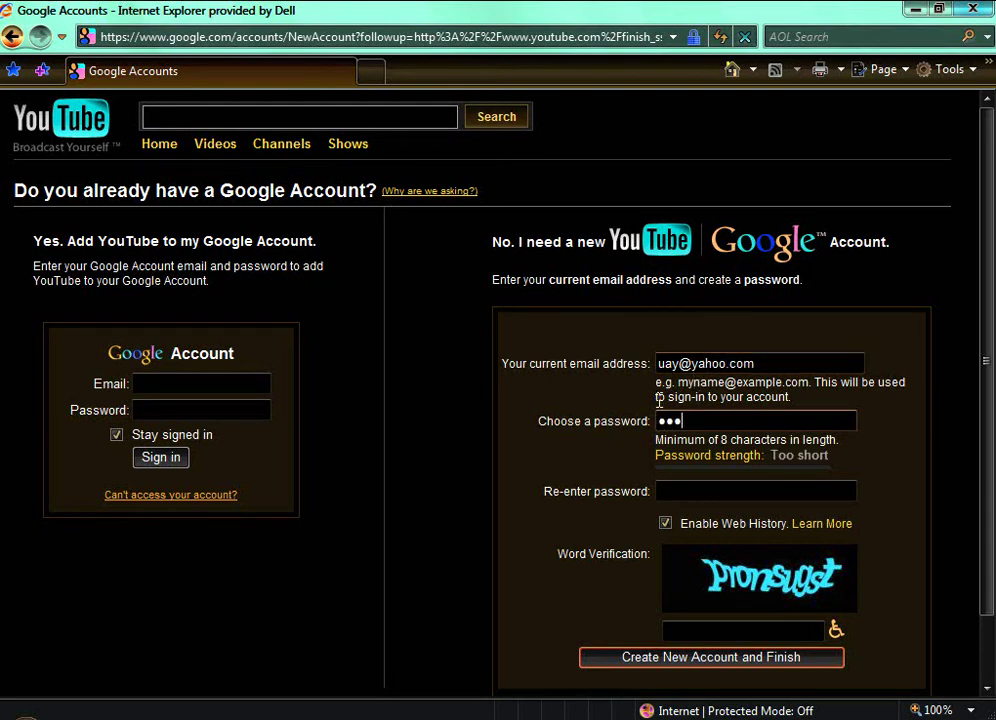
{"action": "key", "text": "BackSpace"}
{"action": "key", "text": "BackSpace"}
{"action": "key", "text": "BackSpace"}
{"action": "key", "text": "BackSpace"}
{"action": "type", "text": "•••••"}
{"action": "key", "text": "BackSpace"}
{"action": "key", "text": "BackSpace"}
{"action": "key", "text": "BackSpace"}
{"action": "key", "text": "BackSpace"}
{"action": "key", "text": "BackSpace"}
{"action": "type", "text": "••••"}
{"action": "left_click", "coordinate": [689, 490]}
{"action": "type", "text": "••••"}
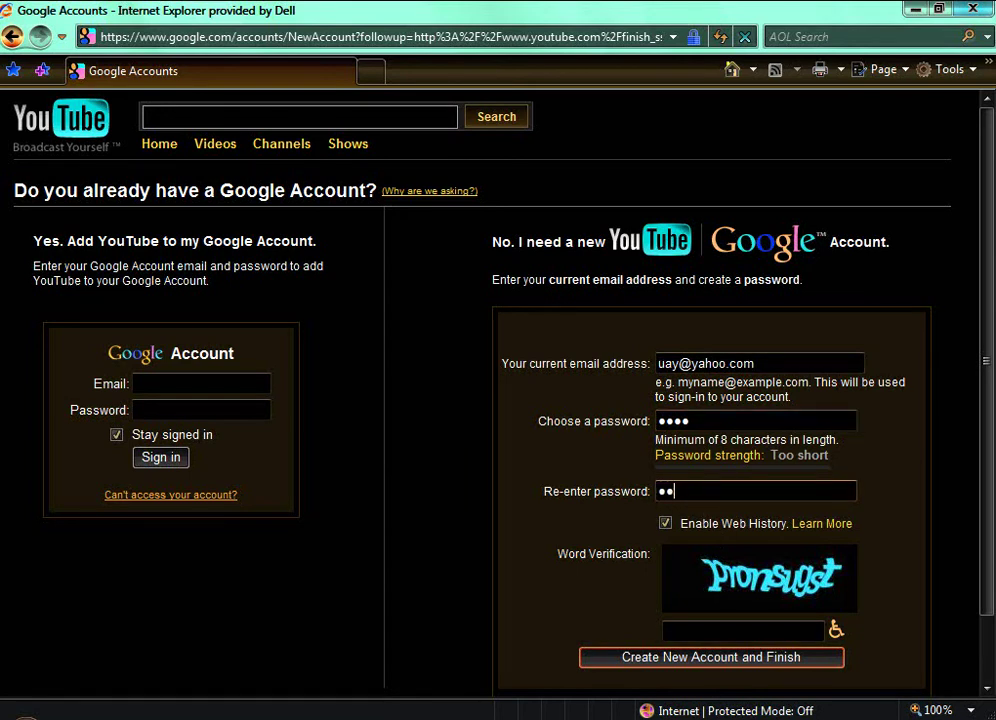
{"action": "left_click", "coordinate": [785, 631]}
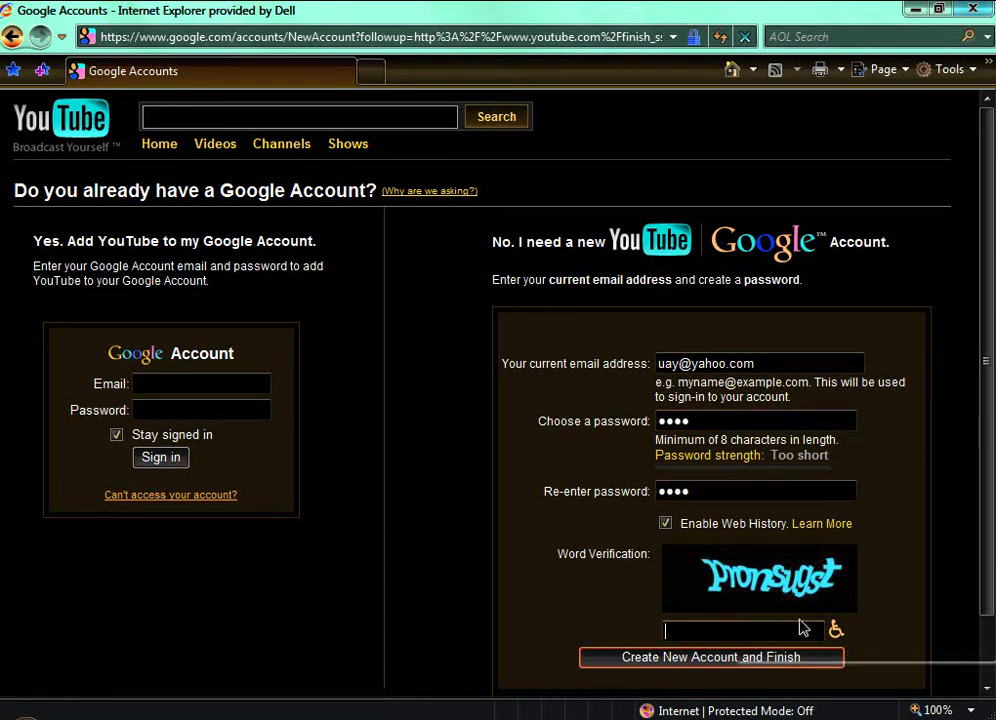
{"action": "type", "text": "pro"}
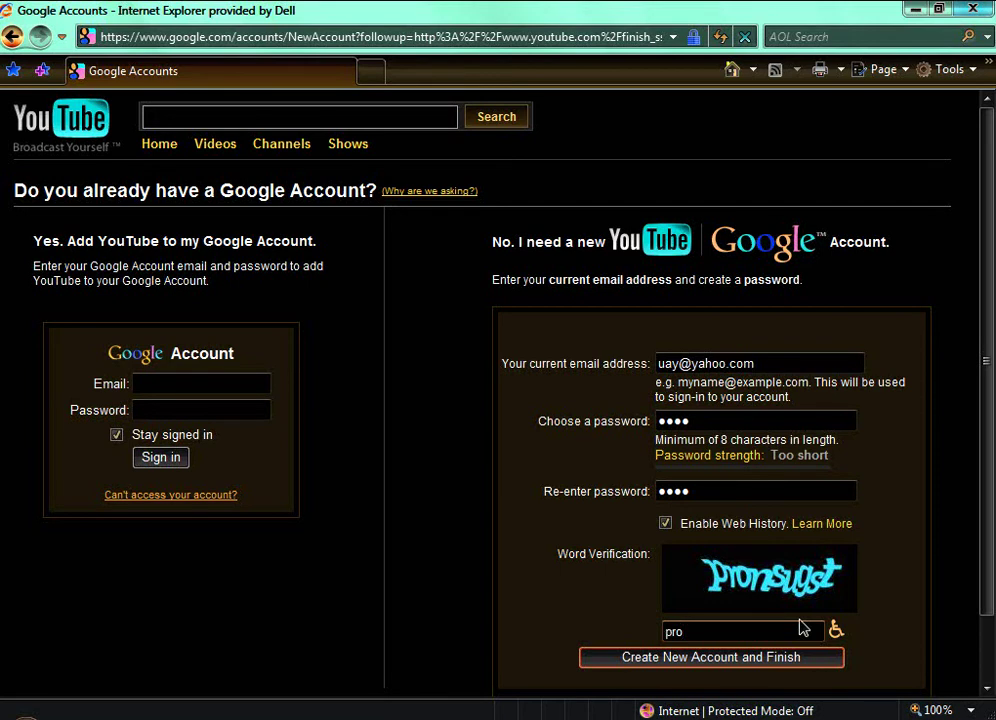
{"action": "type", "text": "nsust"}
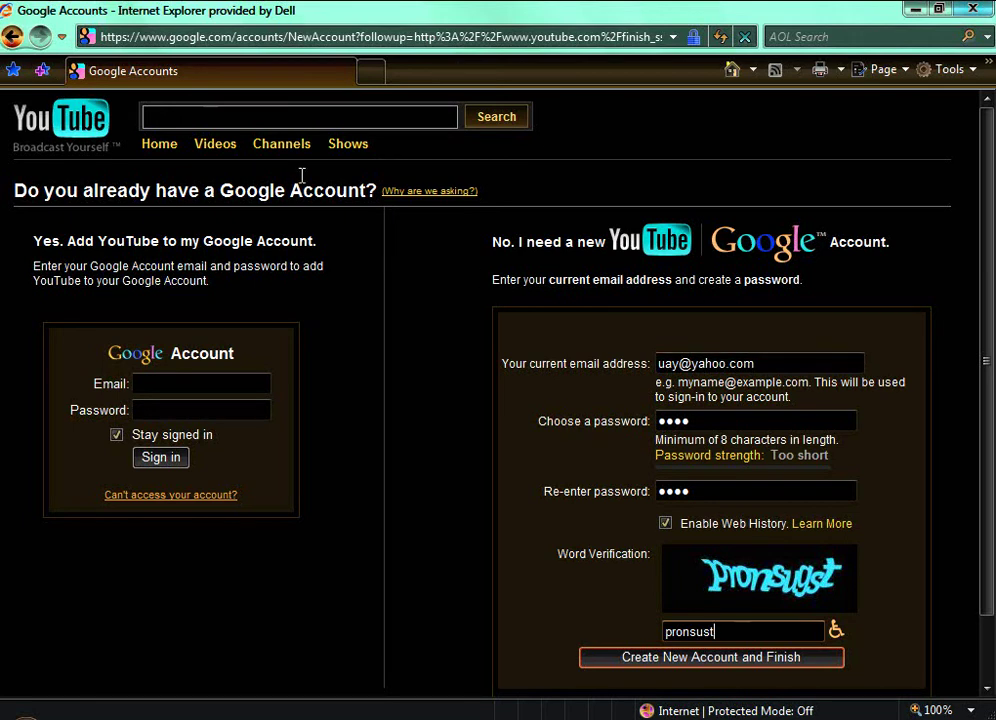
Step: Return to the YouTube homepage via the YouTube logo
{"action": "left_click", "coordinate": [79, 146]}
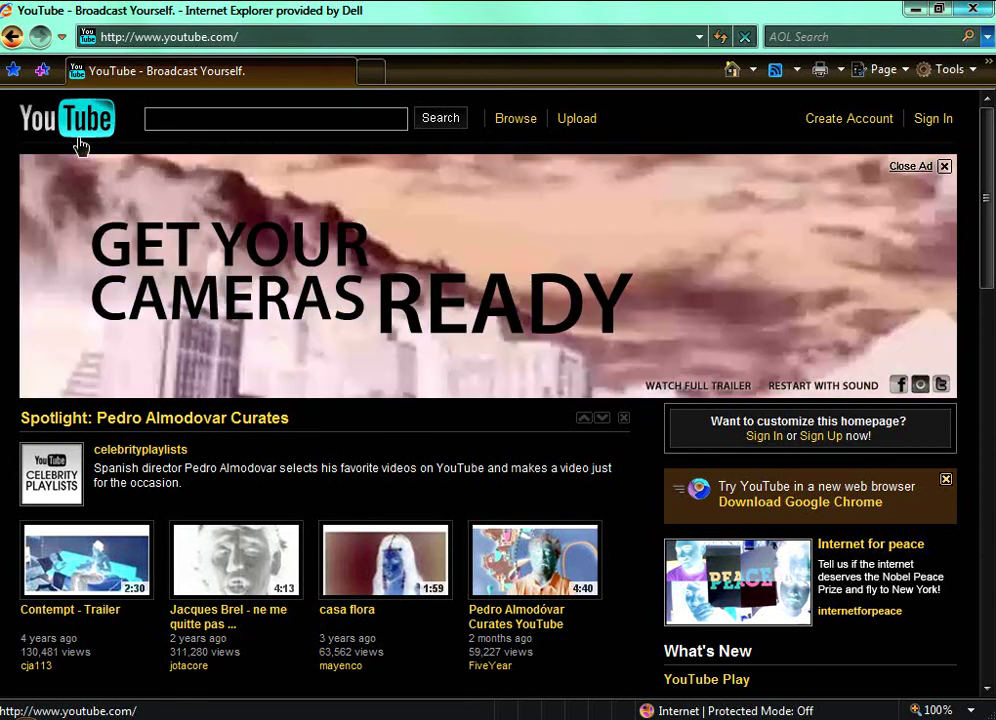
Step: Open the Sign In page and enter the account username
{"action": "left_click", "coordinate": [938, 122]}
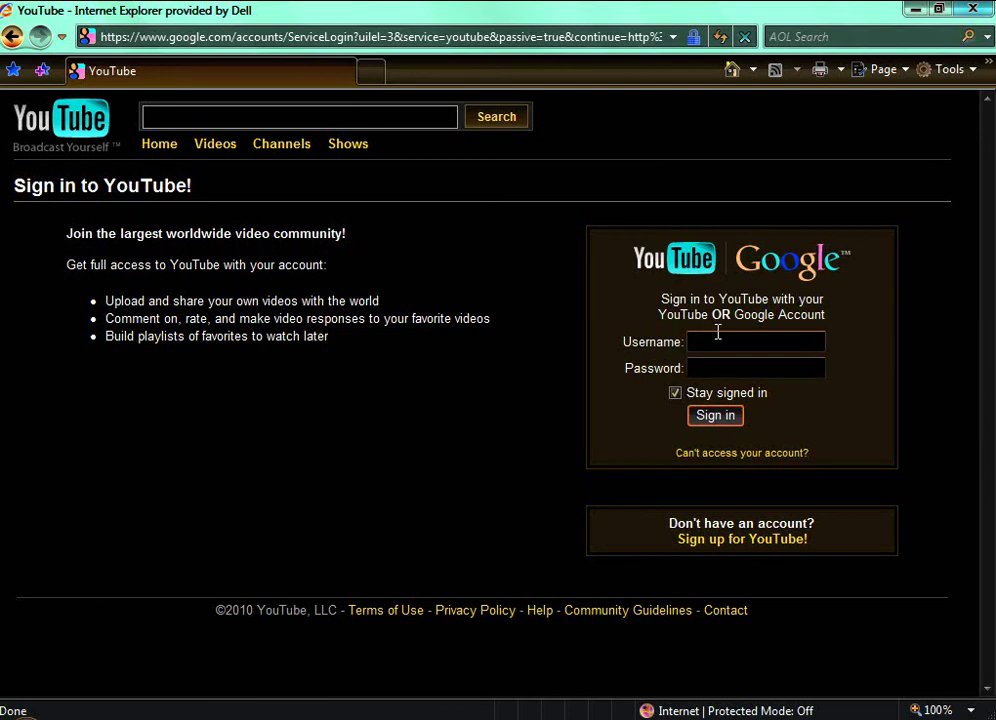
{"action": "left_click", "coordinate": [721, 340]}
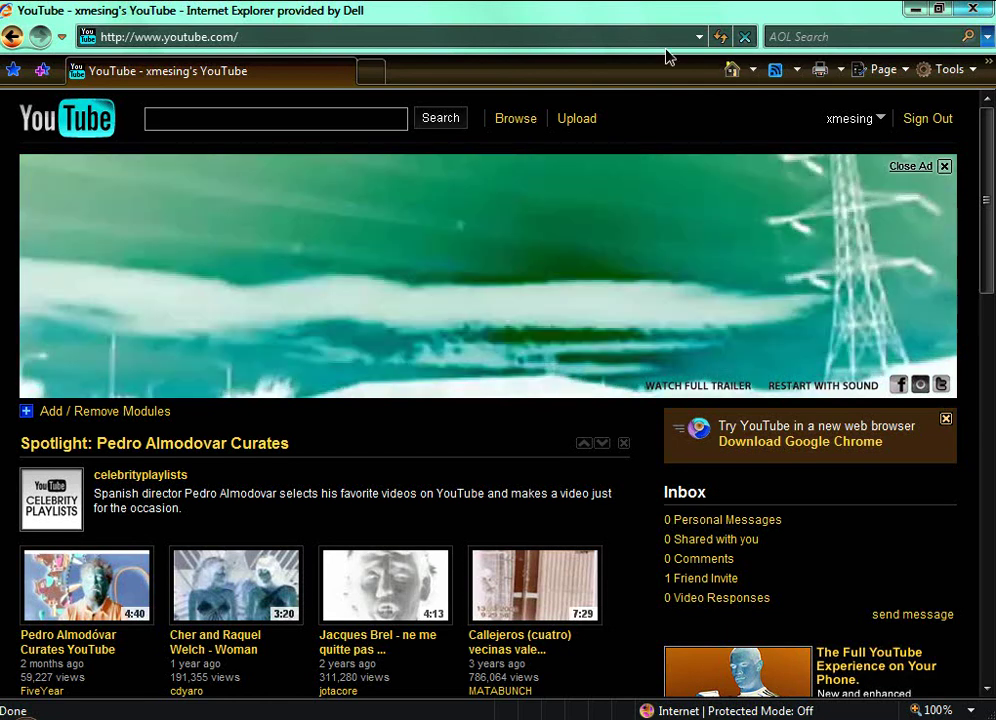
Step: Go to the Video File Upload page, dismissing the file picker without choosing a file
{"action": "left_click", "coordinate": [576, 119]}
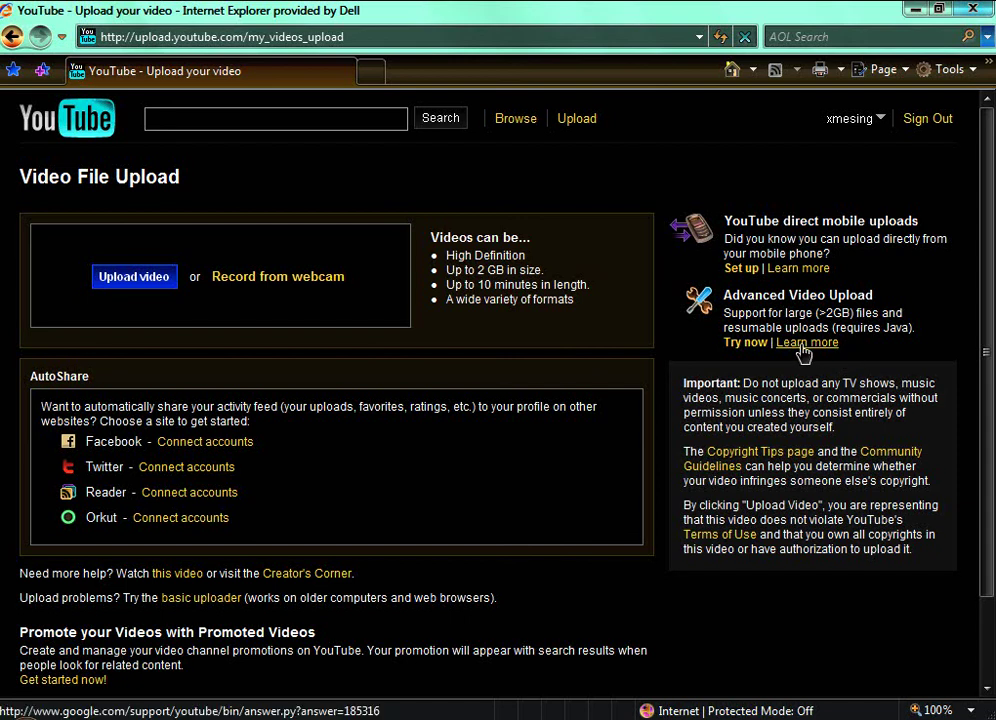
{"action": "left_click", "coordinate": [134, 276]}
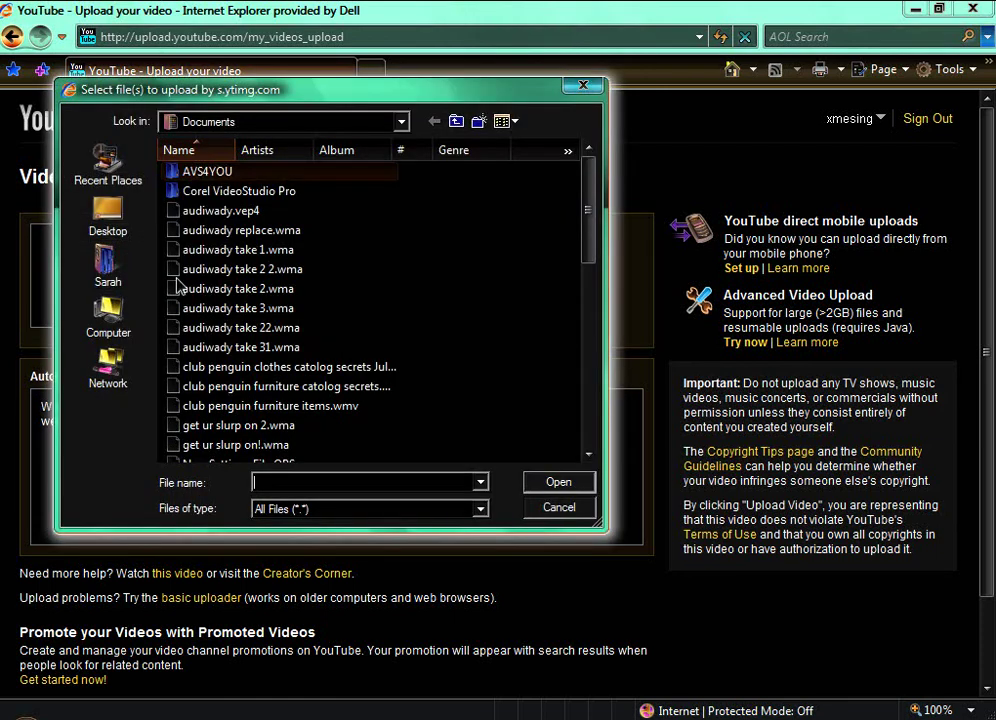
{"action": "left_click", "coordinate": [582, 88]}
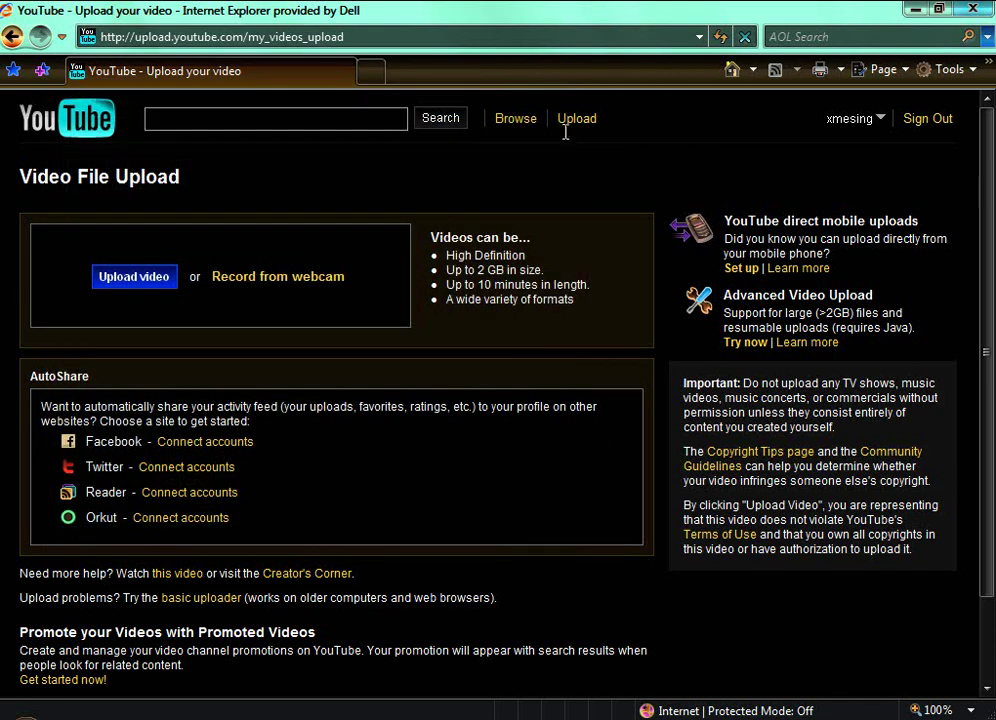